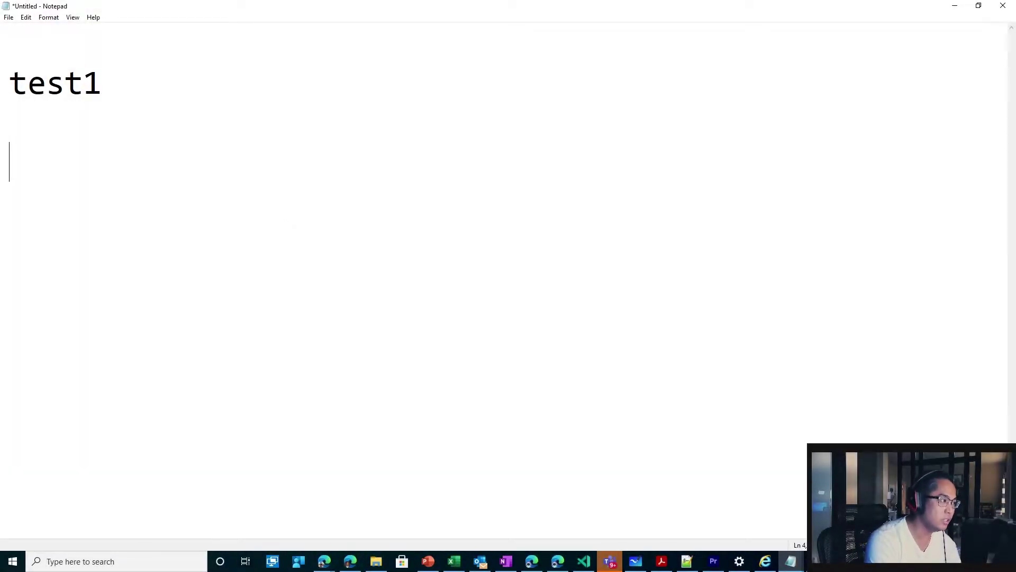
{"action": "type", "text": "test2"}
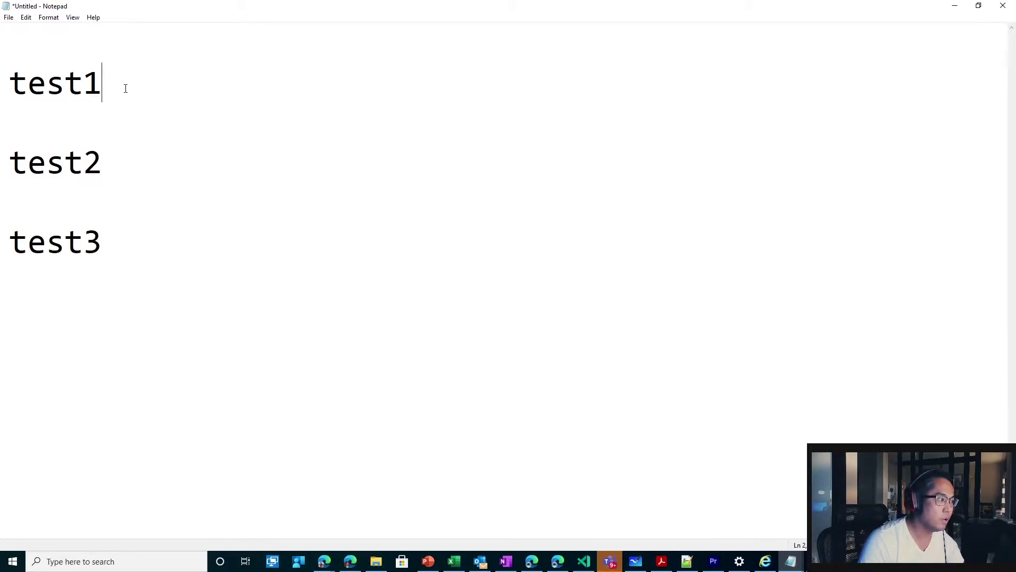
Copy the lines test1, test2 and test3 into the clipboard history
{"action": "left_click_drag", "start_coordinate": [125, 87], "coordinate": [15, 86]}
{"action": "left_click_drag", "start_coordinate": [118, 164], "coordinate": [13, 165]}
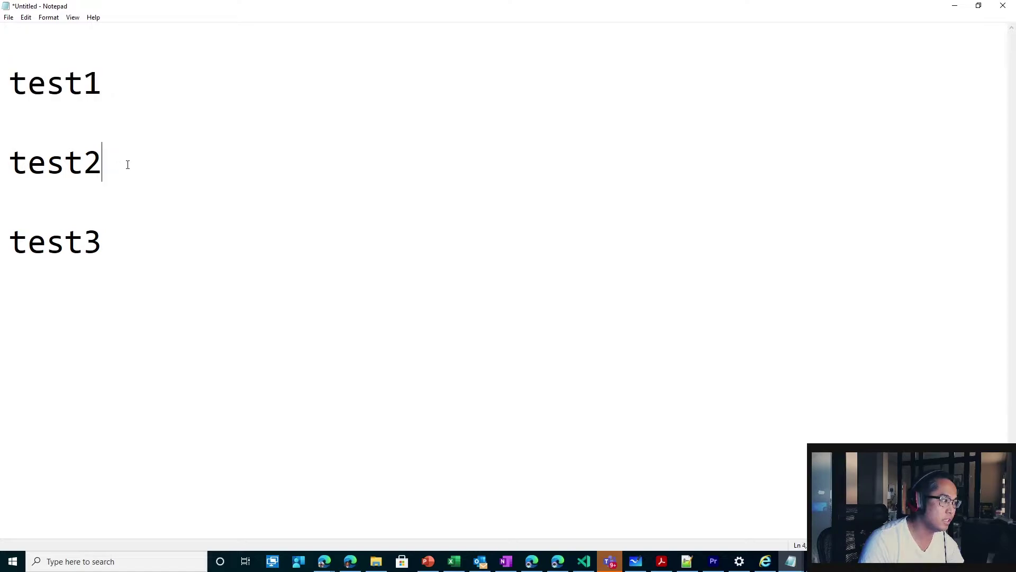
{"action": "left_click_drag", "start_coordinate": [118, 241], "coordinate": [10, 243]}
{"action": "key", "text": "super+c"}
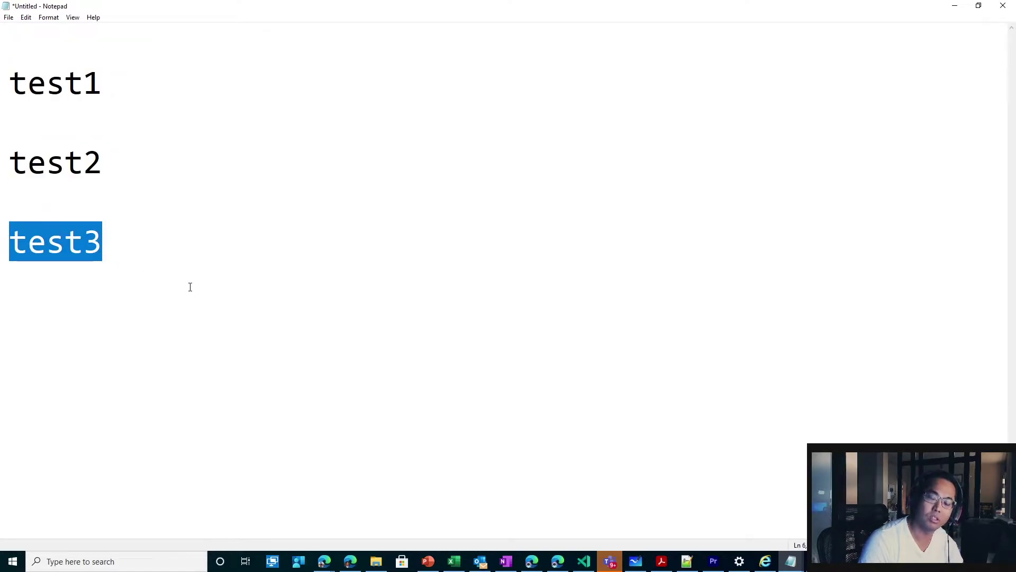
{"action": "key", "text": "Right"}
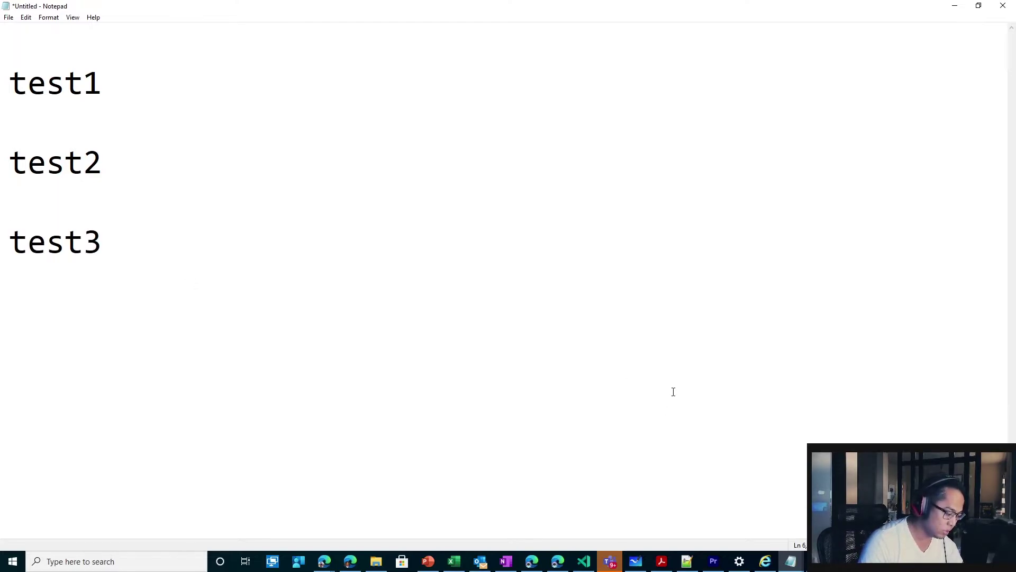
Glance at the clipboard history, then snip a screenshot of the three lines
{"action": "key", "text": "super+v"}
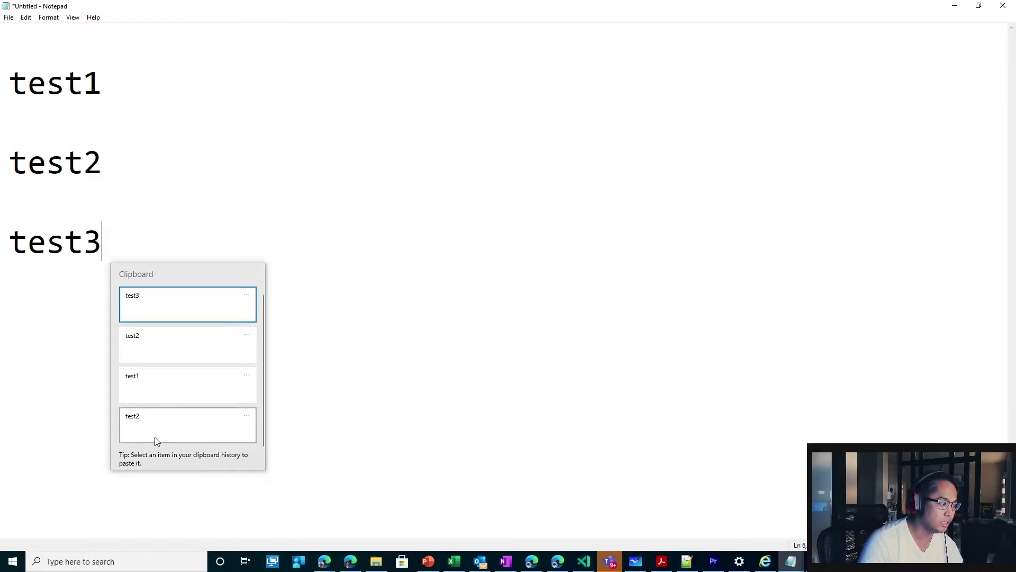
{"action": "left_click", "coordinate": [346, 332]}
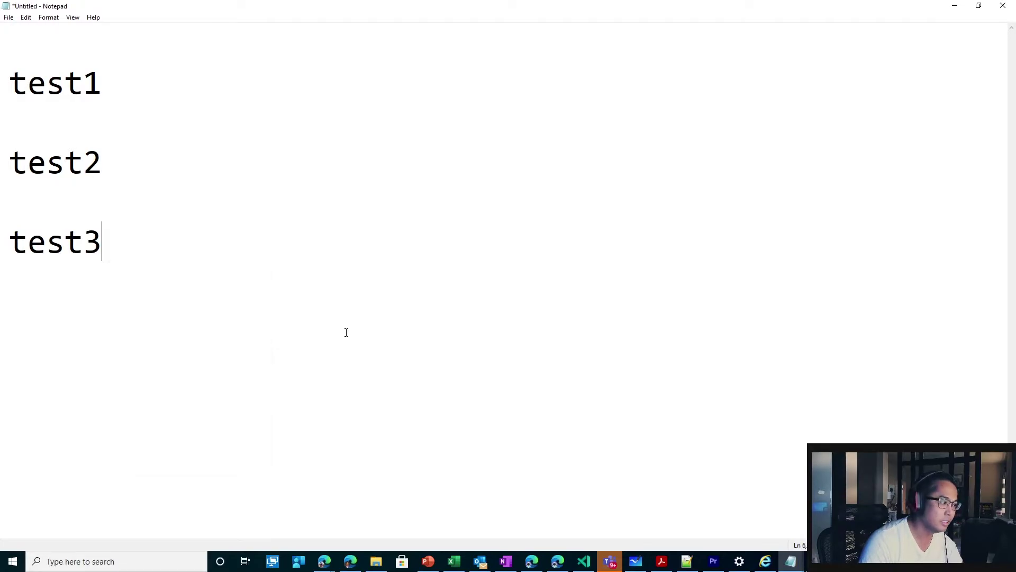
{"action": "left_click", "coordinate": [131, 561]}
{"action": "type", "text": "sn"}
{"action": "key", "text": "Return"}
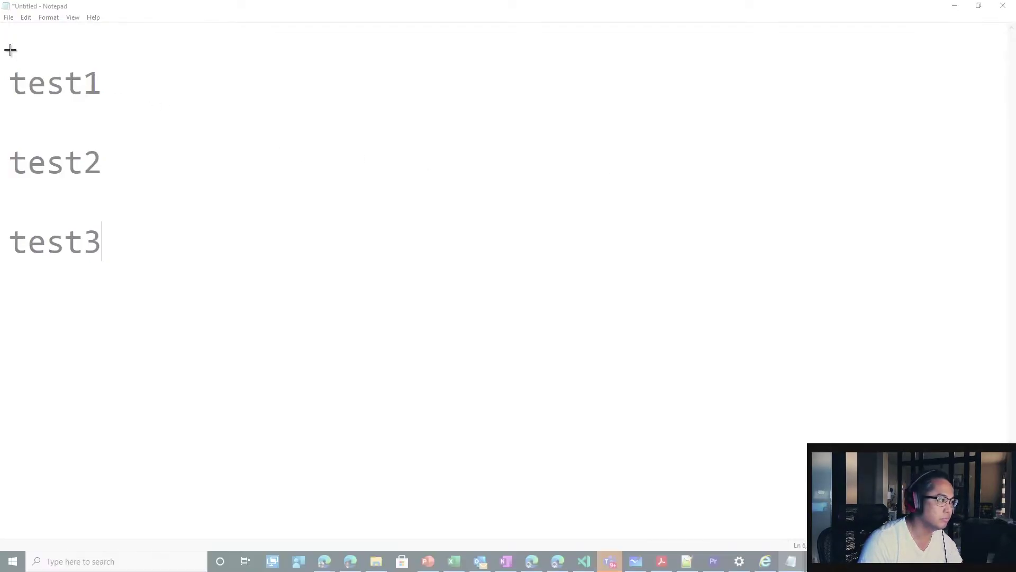
{"action": "left_click_drag", "start_coordinate": [7, 45], "coordinate": [384, 334]}
Back in Notepad, view the newest clipboard history entry's options and close the history
{"action": "left_click", "coordinate": [630, 205]}
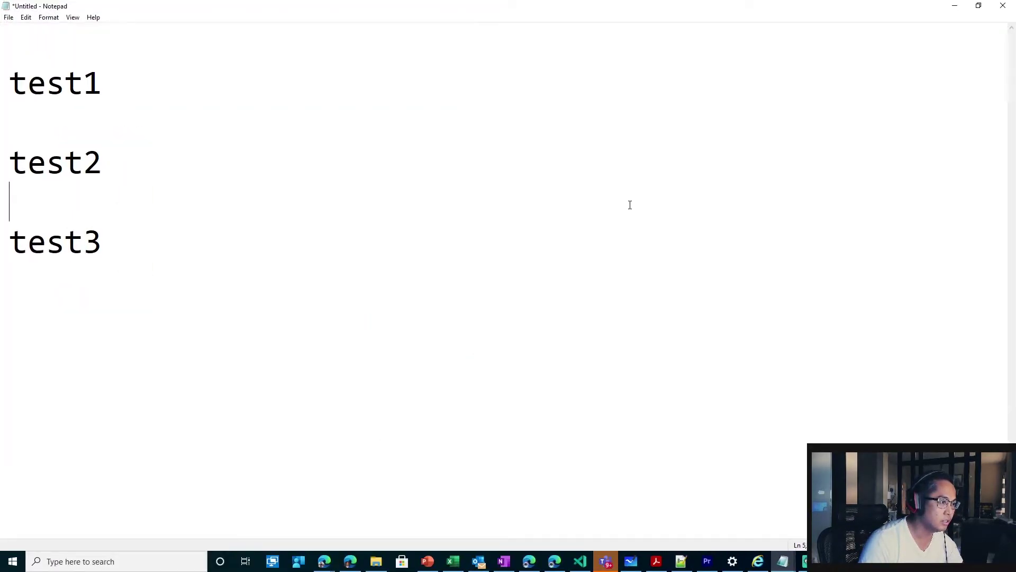
{"action": "key", "text": "super+v"}
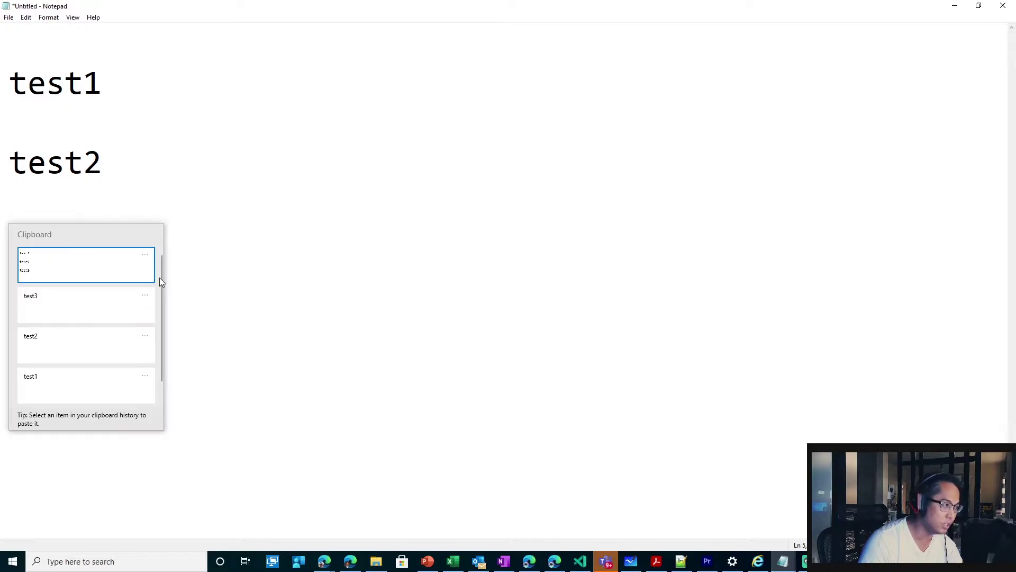
{"action": "left_click", "coordinate": [145, 256]}
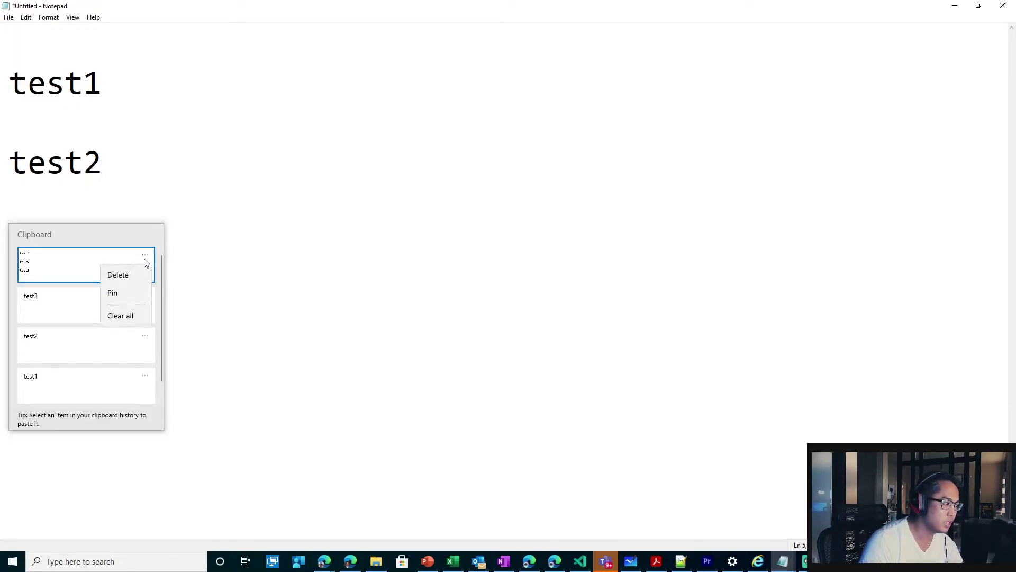
{"action": "left_click", "coordinate": [80, 270]}
{"action": "key", "text": "Escape"}
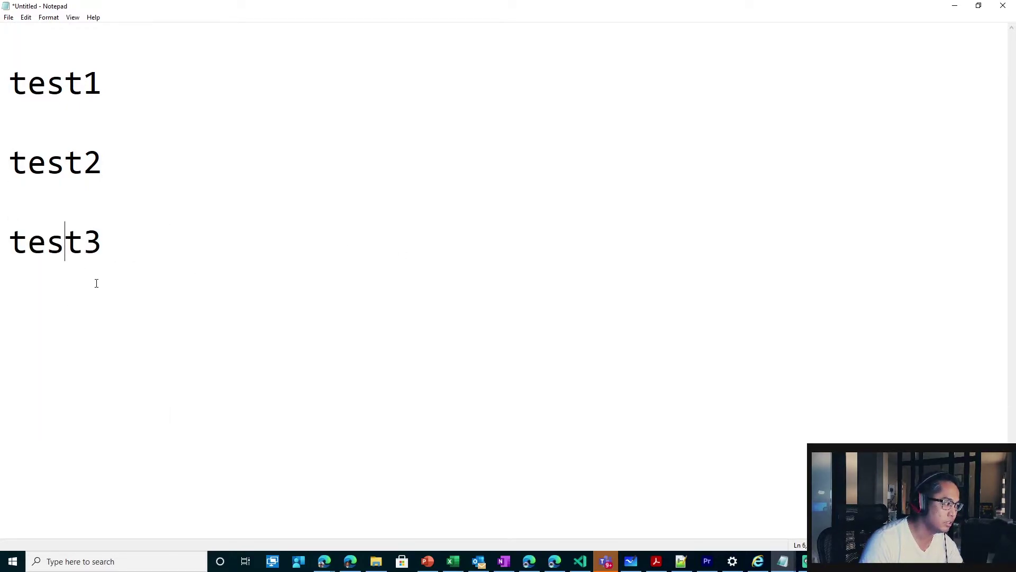
Paste test3 from the clipboard history so the third line reads test3test3
{"action": "key", "text": "super+v"}
{"action": "left_click", "coordinate": [179, 357]}
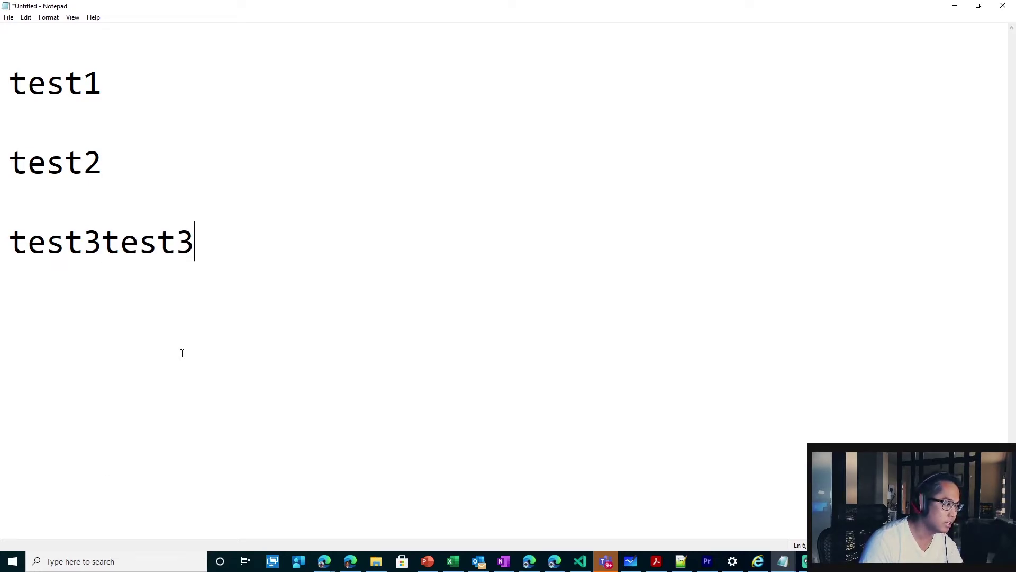
{"action": "left_click_drag", "start_coordinate": [258, 281], "coordinate": [7, 80]}
{"action": "left_click", "coordinate": [323, 260]}
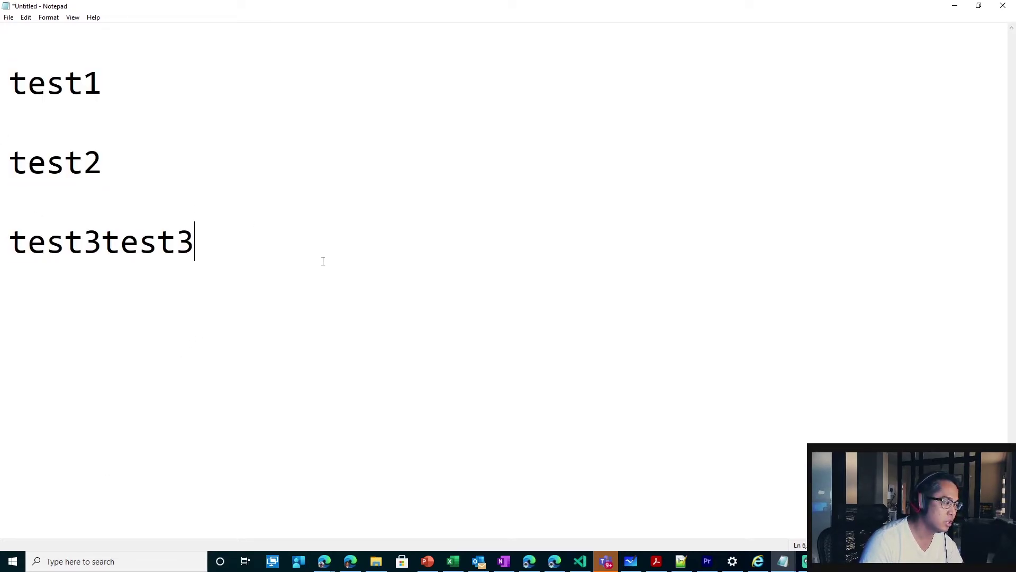